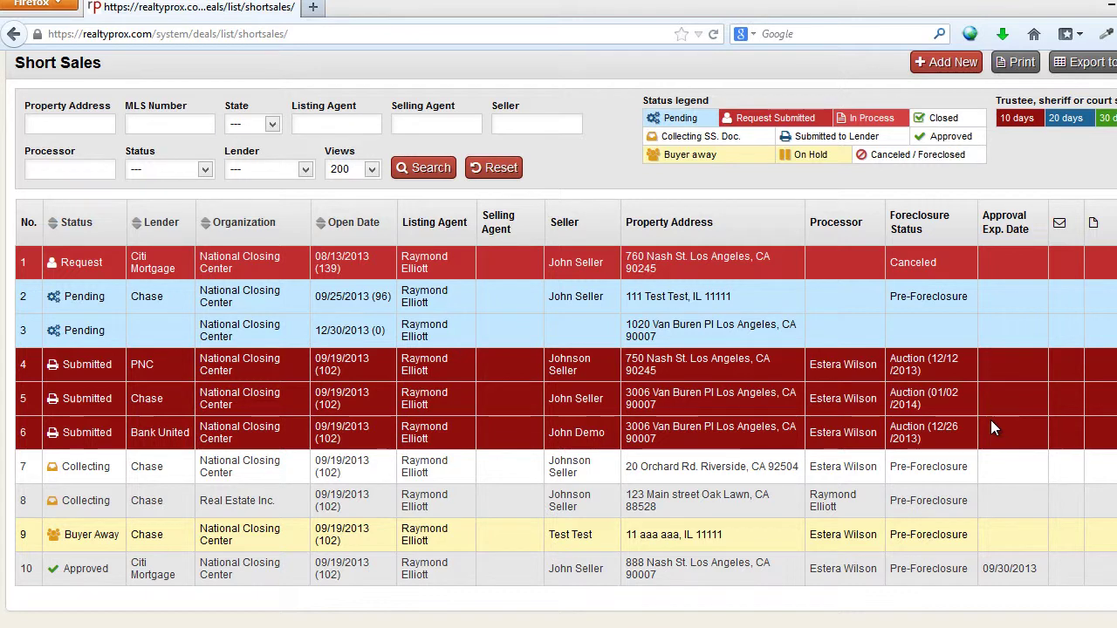
Open the short-sale deal in row 3 of the Short Sales list
scroll(1044, 236, up, 2)
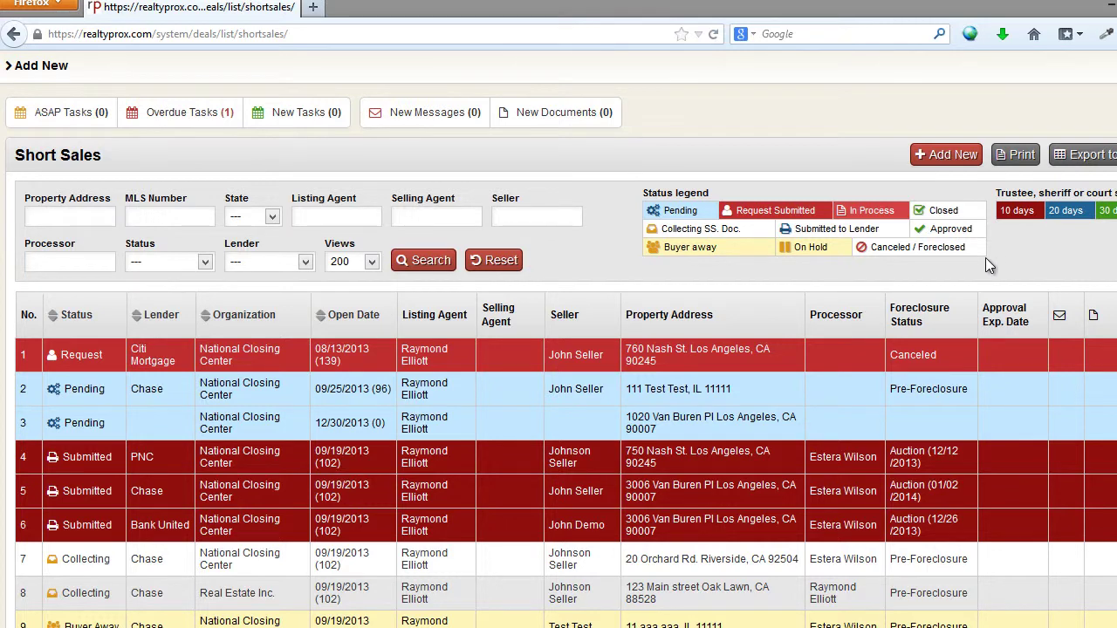
scroll(968, 266, down, 2)
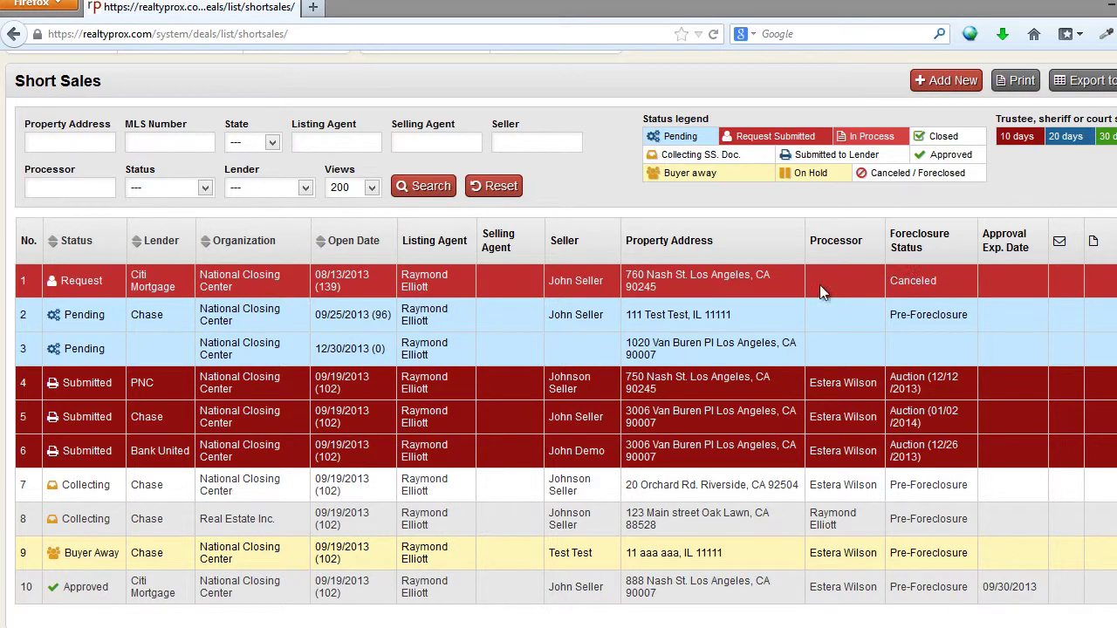
click(703, 353)
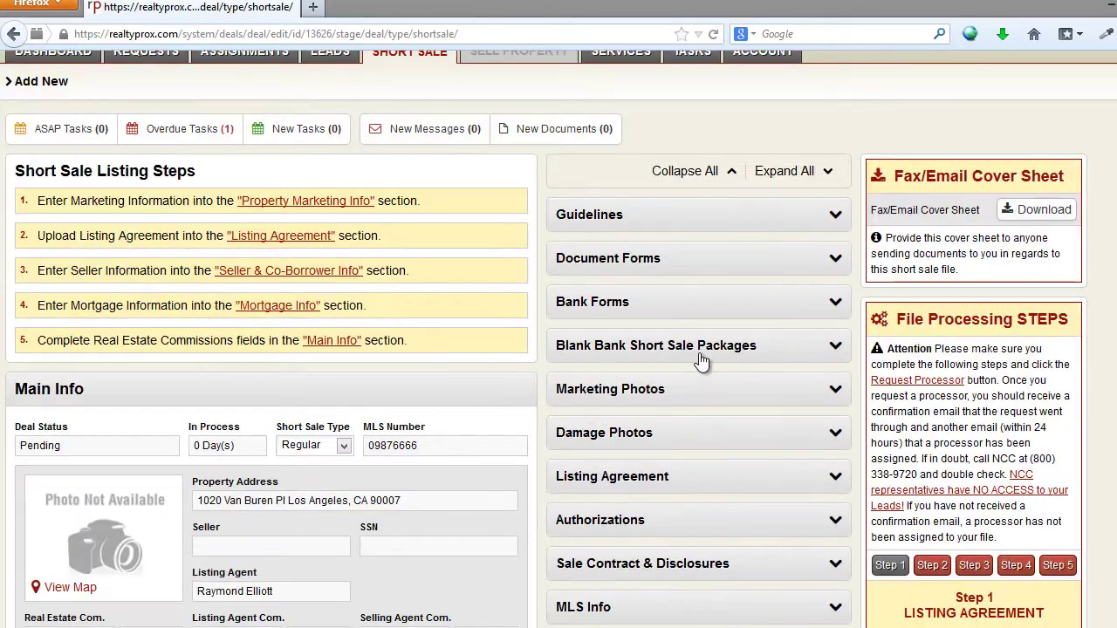
Scroll past Main Info on the deal page and expand the Users panel
scroll(702, 357, down, 5)
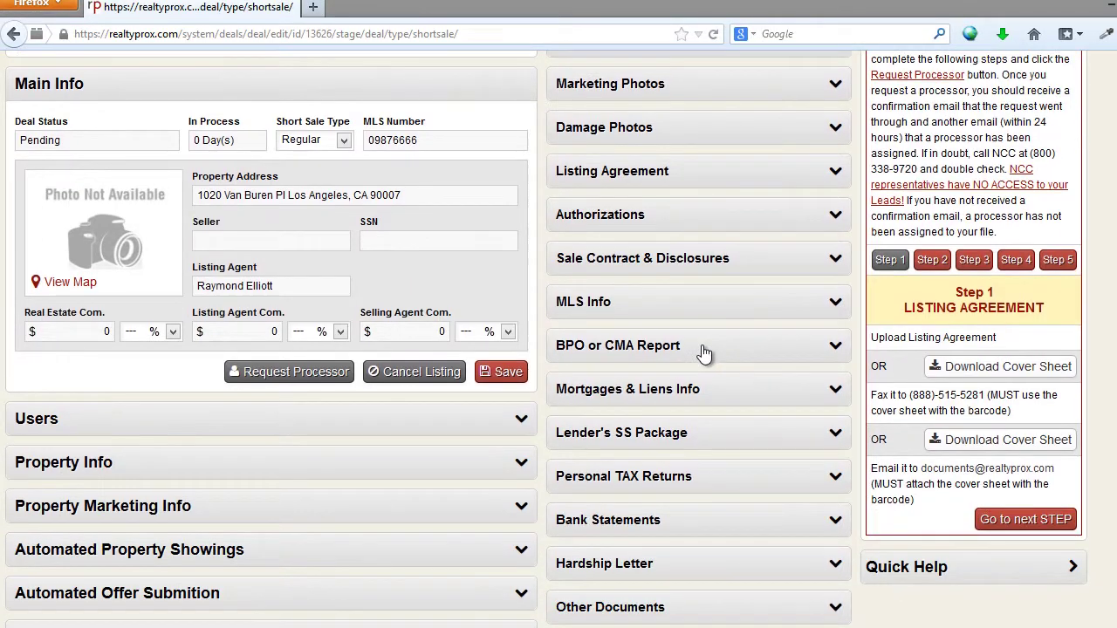
scroll(705, 352, down, 3)
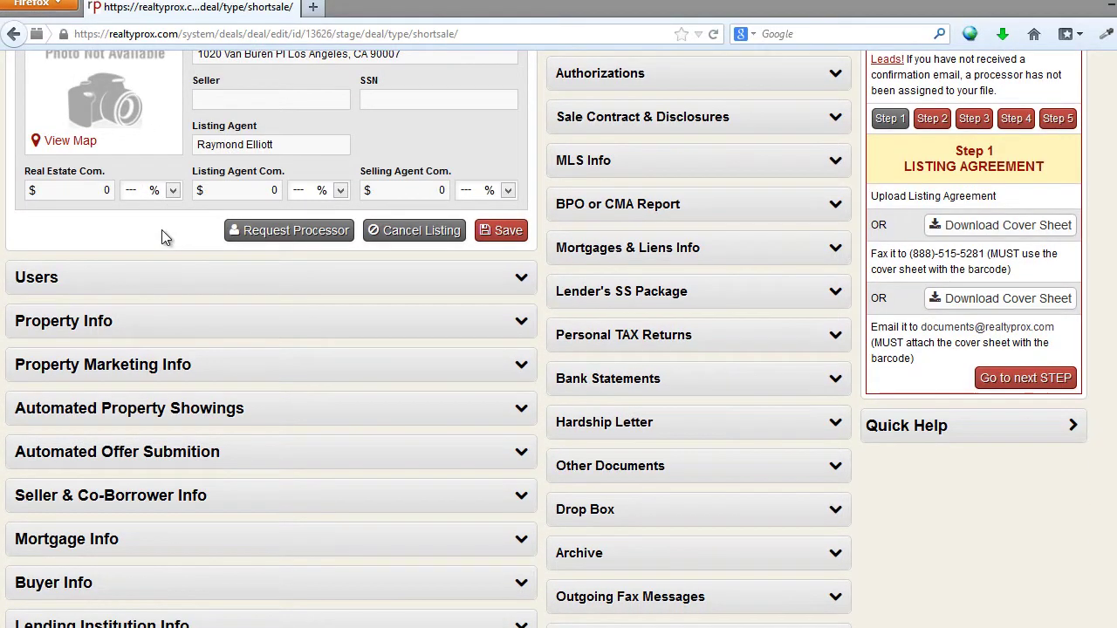
scroll(161, 229, up, 3)
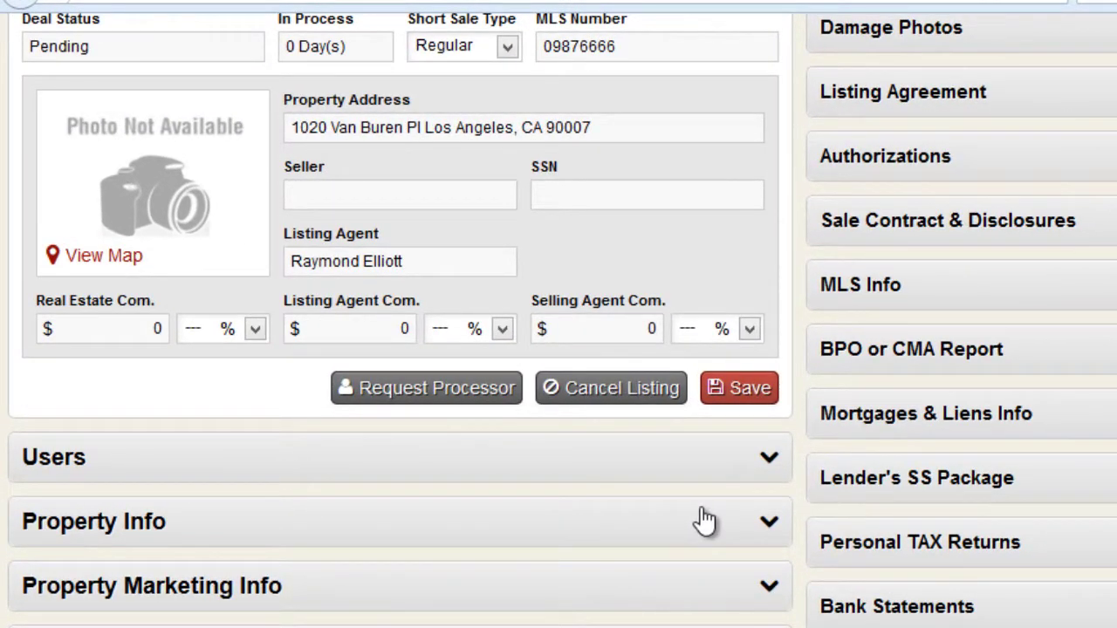
scroll(748, 506, down, 5)
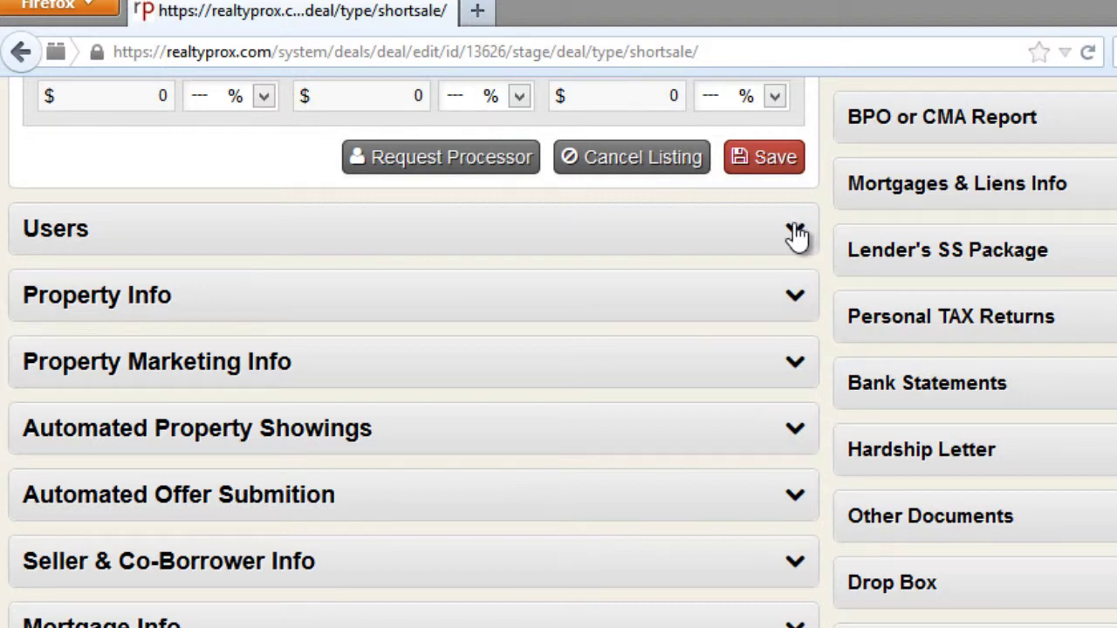
click(796, 232)
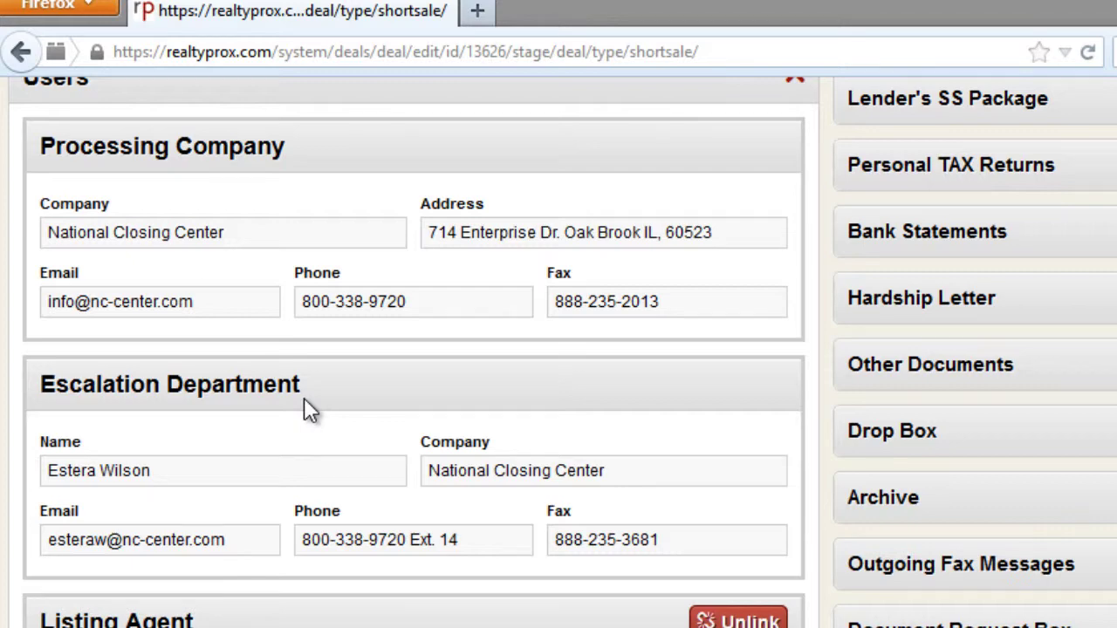
scroll(349, 467, down, 3)
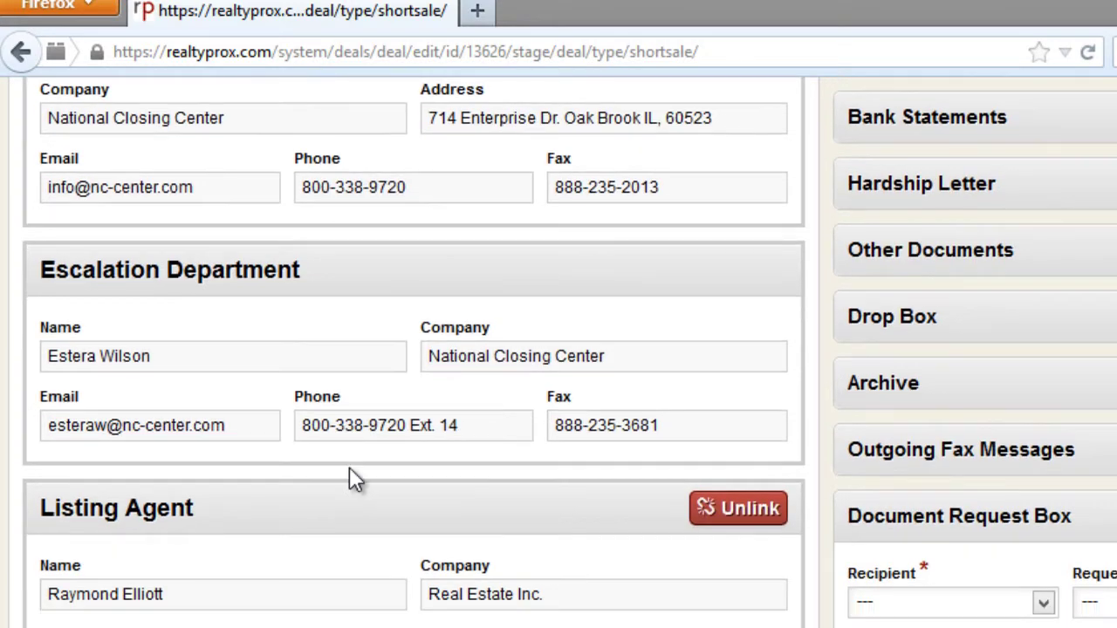
scroll(364, 536, down, 3)
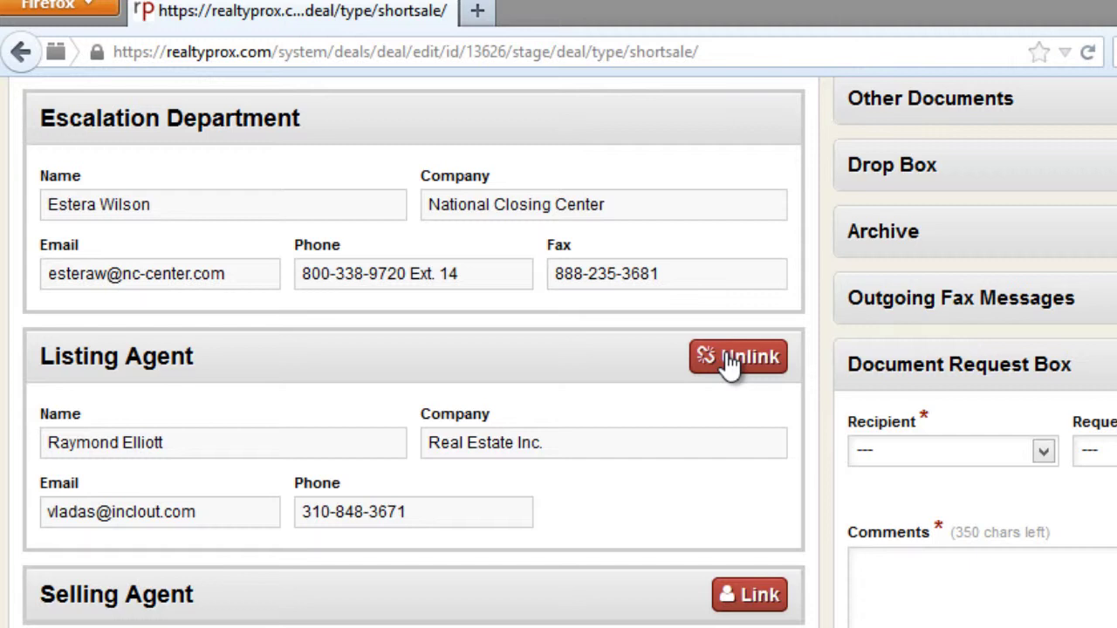
scroll(551, 392, down, 2)
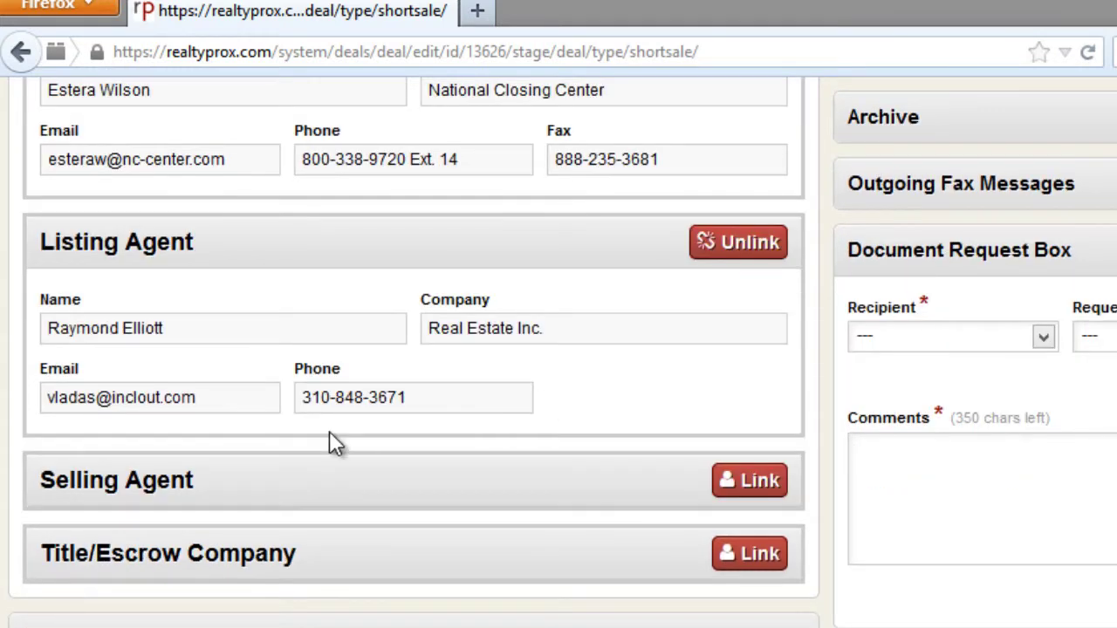
scroll(312, 447, down, 1)
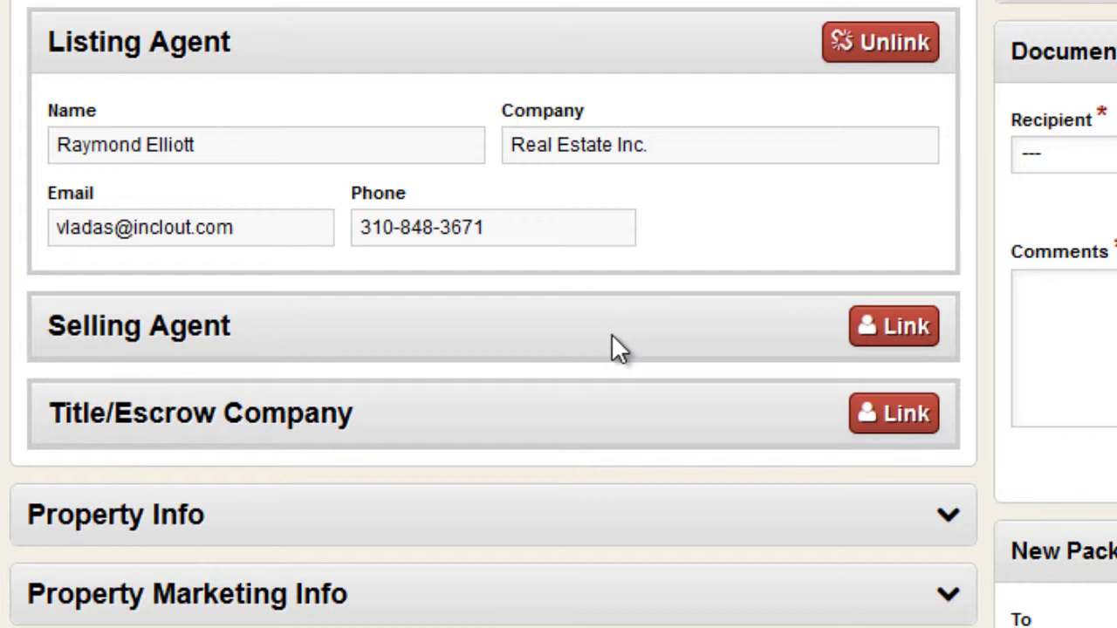
scroll(748, 437, down, 3)
scroll(765, 428, up, 1)
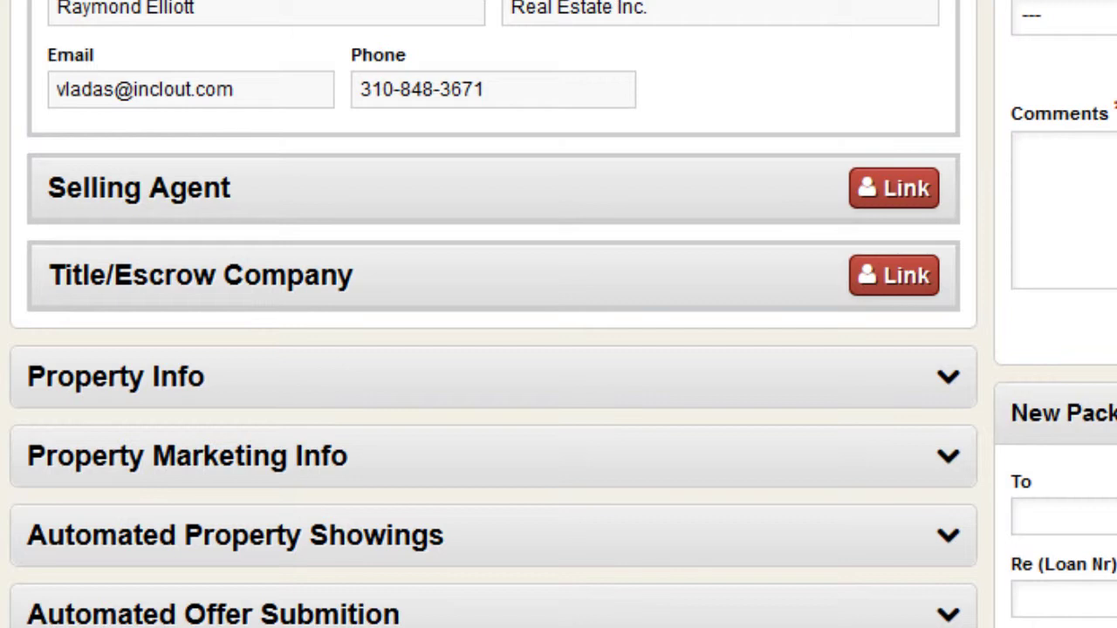
Start linking a selling agent from the Selling Agent section of the Users panel
scroll(493, 314, down, 4)
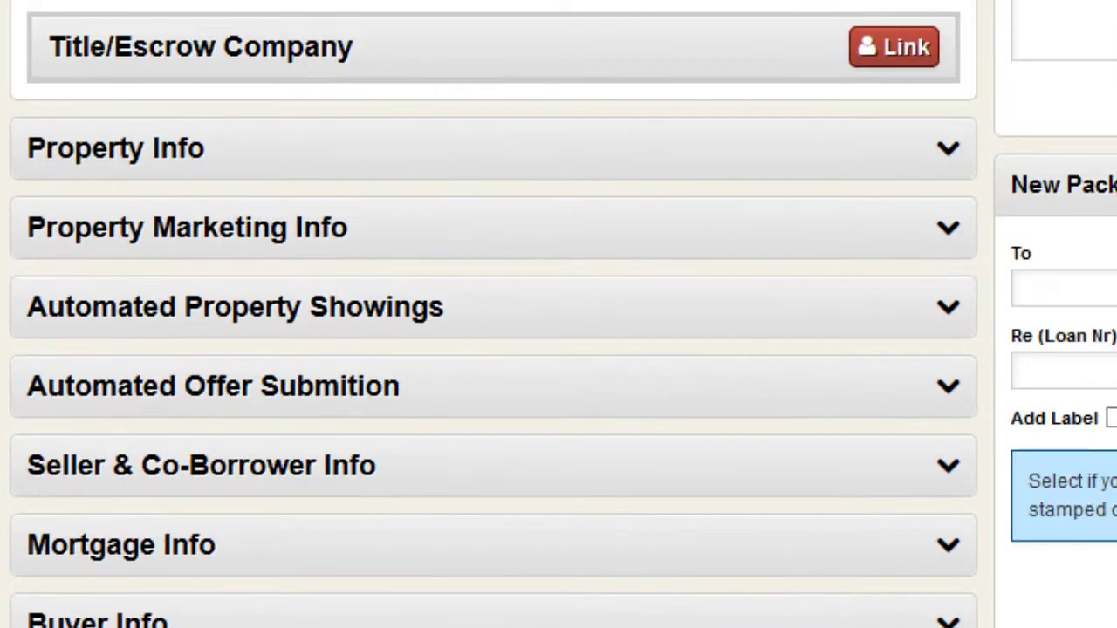
scroll(386, 611, down, 5)
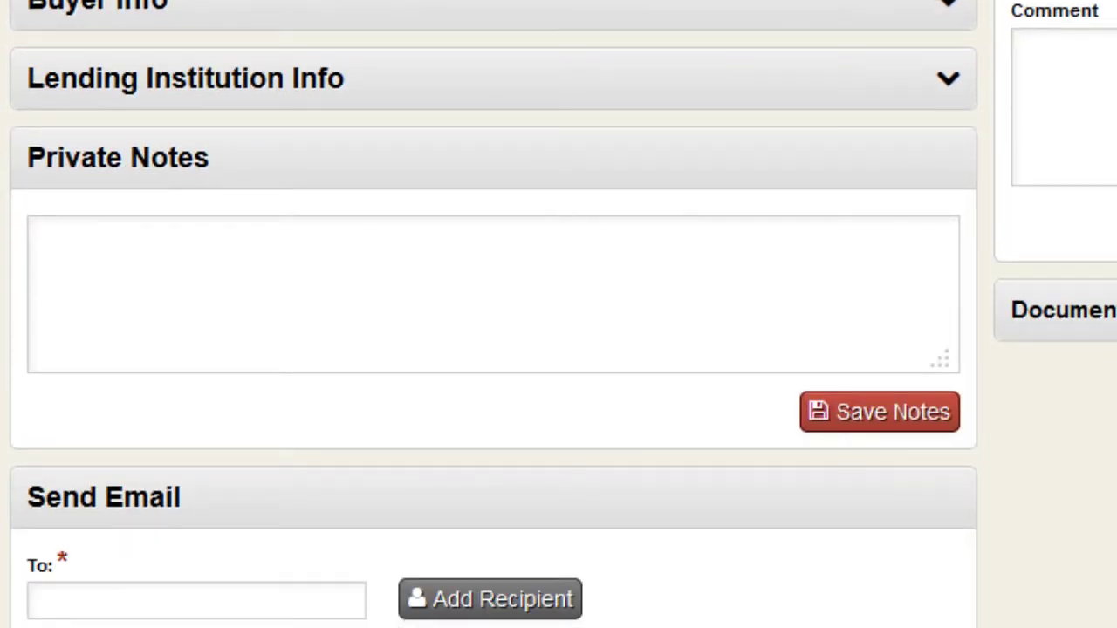
scroll(493, 314, up, 10)
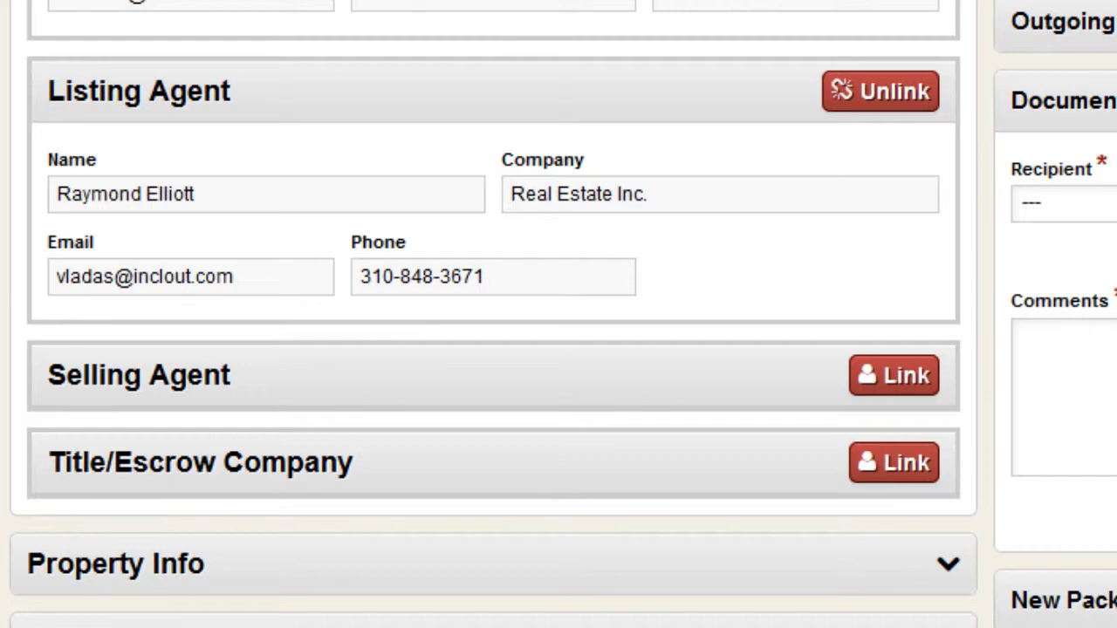
click(892, 379)
scroll(895, 384, up, 5)
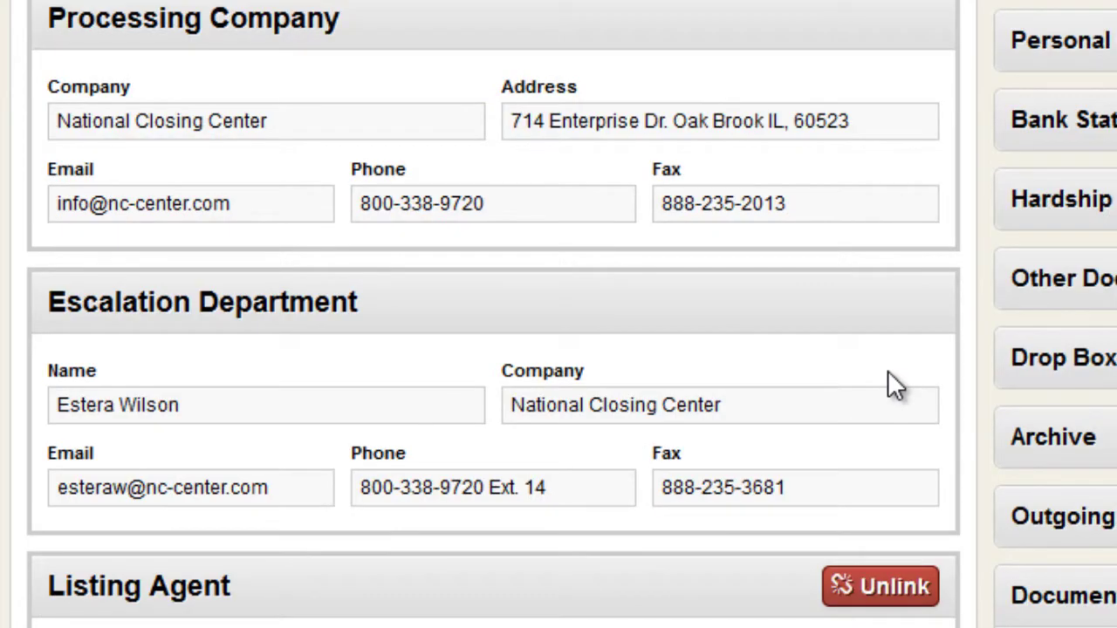
Open the Add Selling Agent form and search by a partial agent name, reviewing the three matches
scroll(903, 427, down, 2)
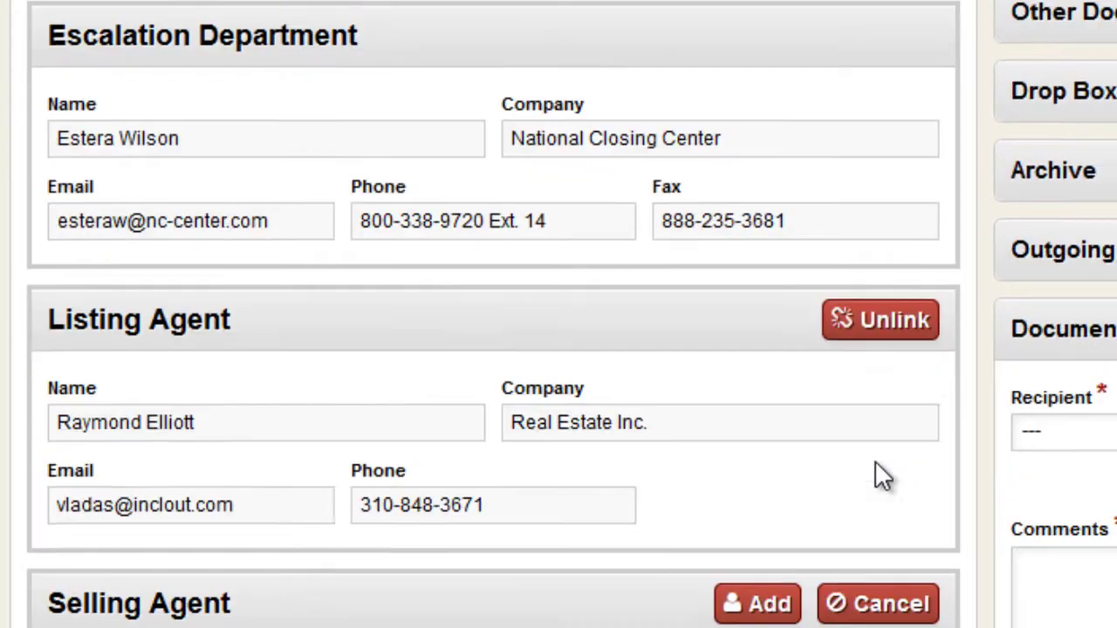
click(750, 597)
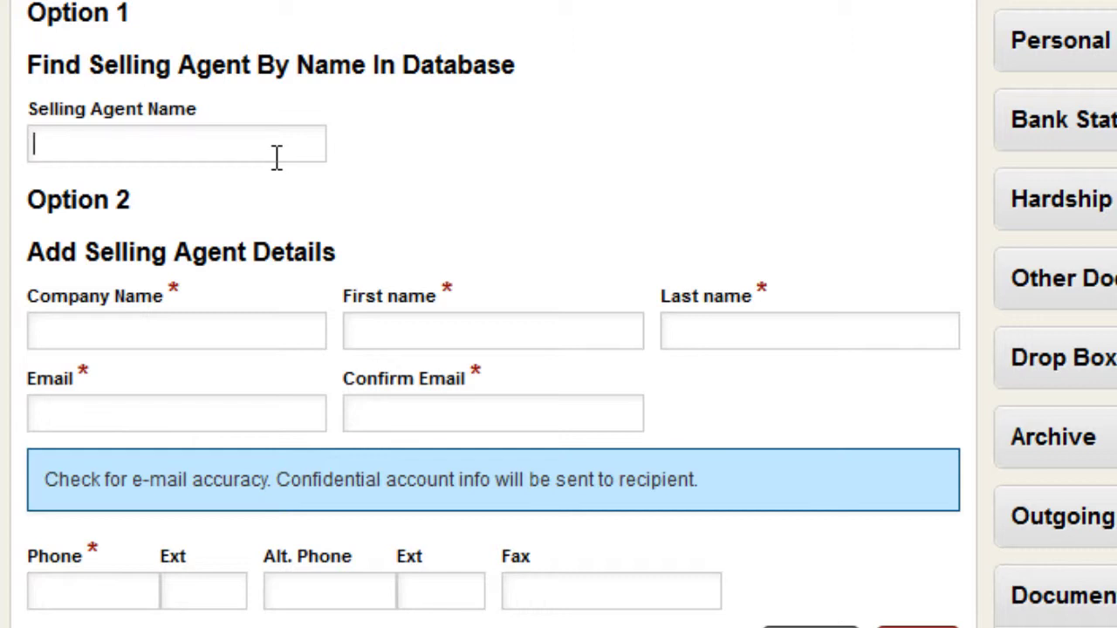
text(conn)
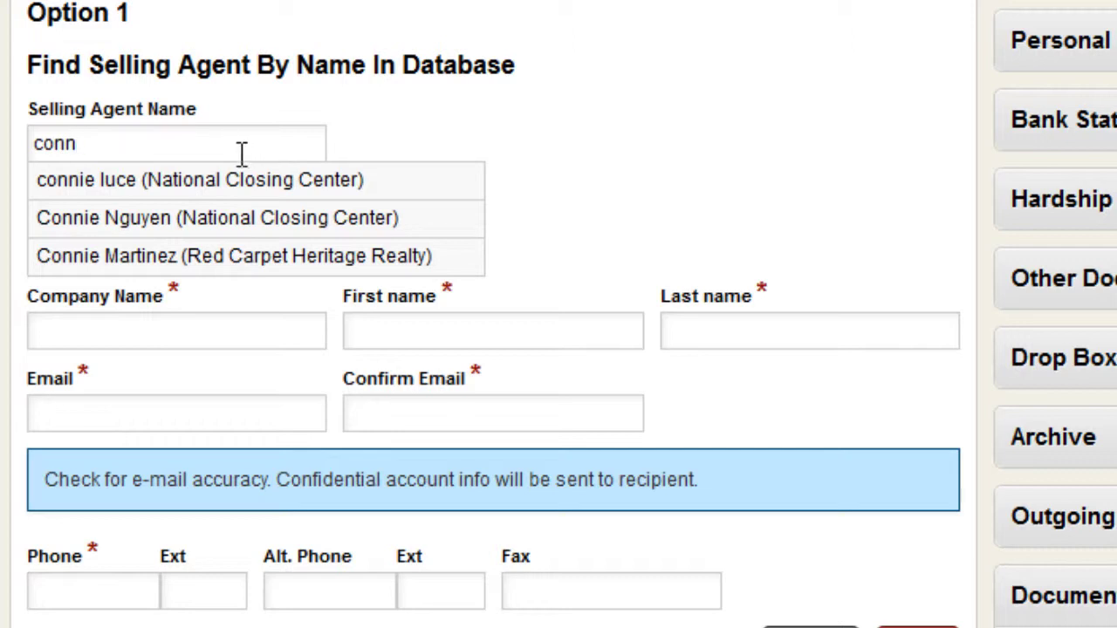
mouse_move(155, 234)
mouse_move(76, 188)
mouse_move(113, 237)
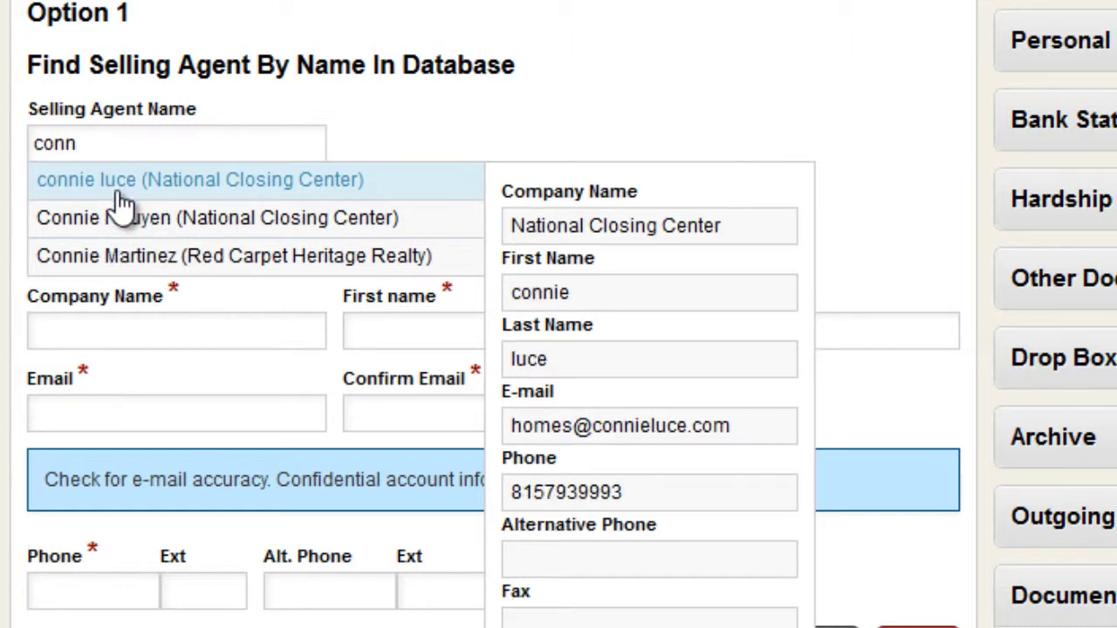
Fill the form from the second suggested agent, copy the email into Confirm Email, then go back
click(122, 218)
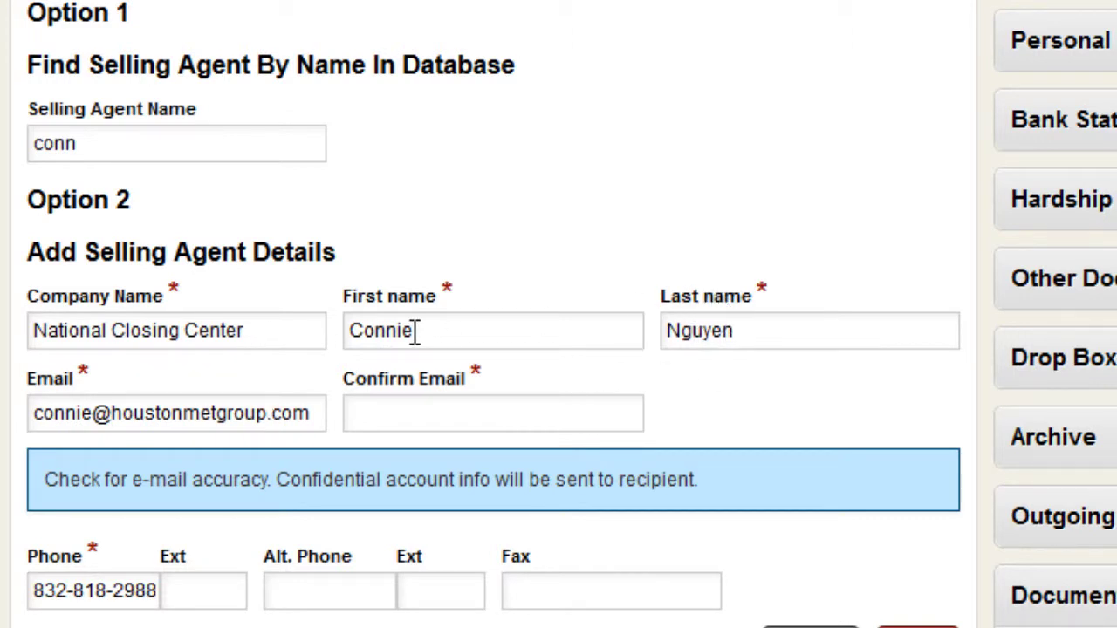
click(410, 419)
drag(313, 412, 1, 377)
key(ctrl+c)
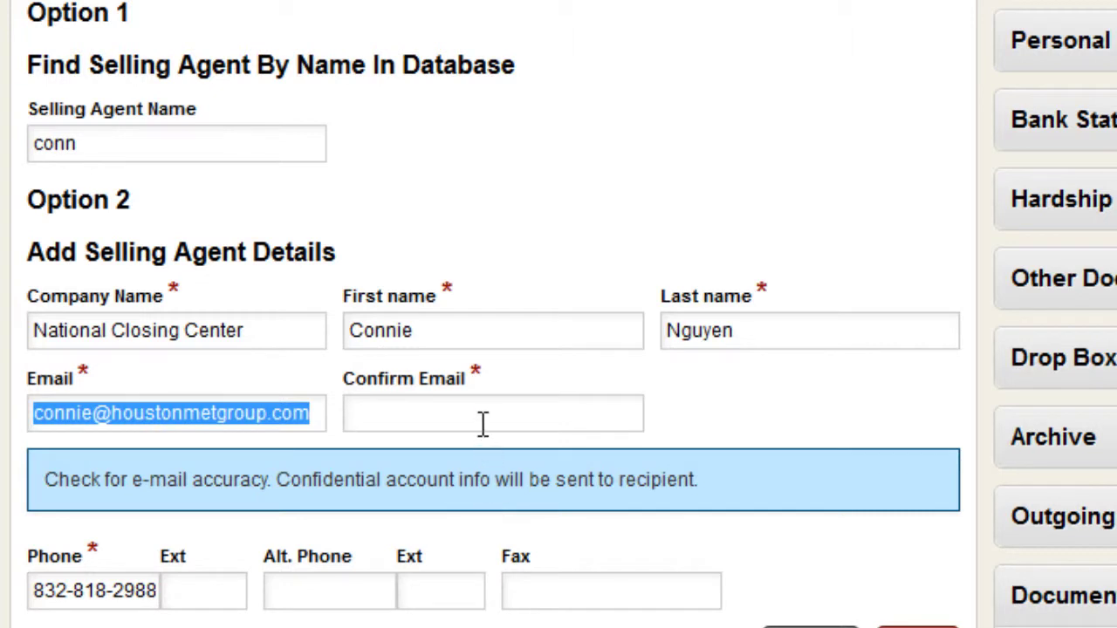
click(485, 417)
key(ctrl+v)
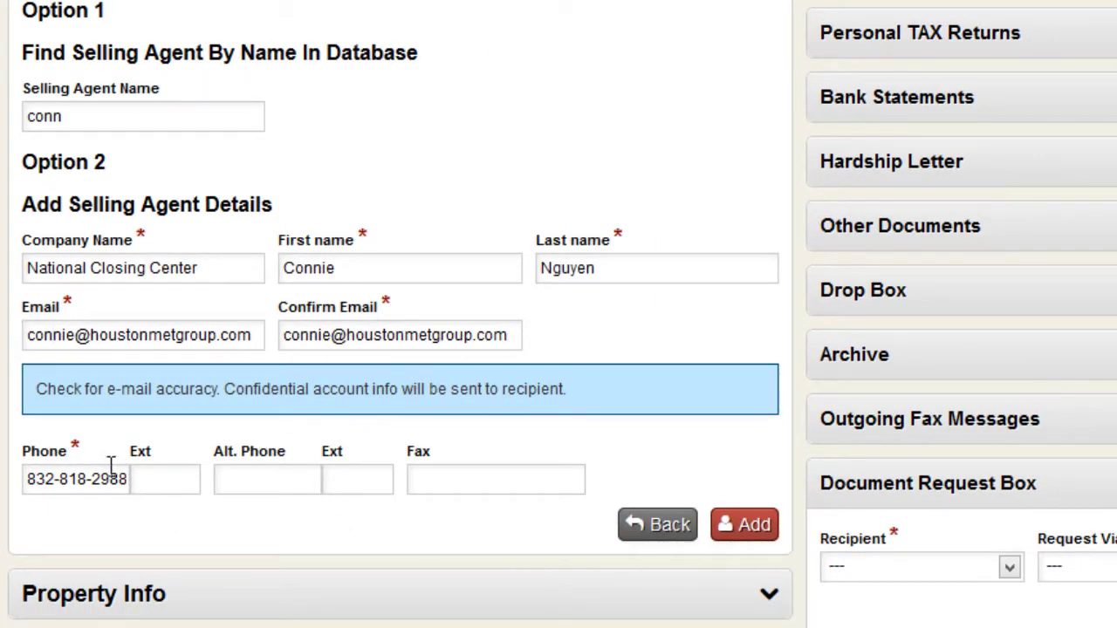
click(644, 526)
Reopen the Add Selling Agent form, clear an unmatched name search, and select the Company Name field
scroll(711, 458, down, 2)
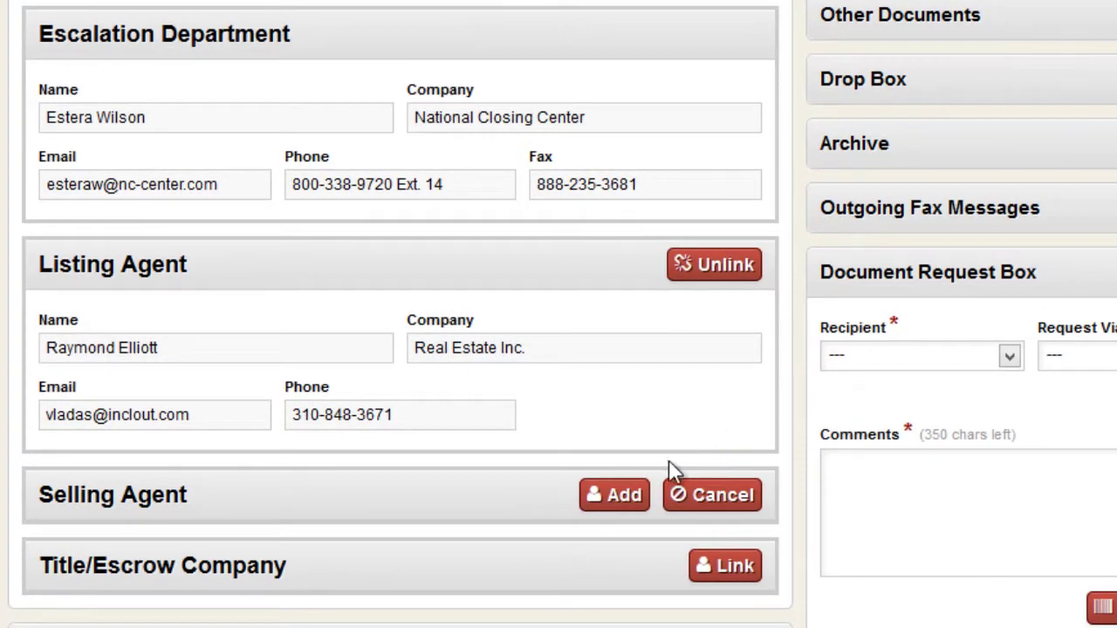
click(616, 496)
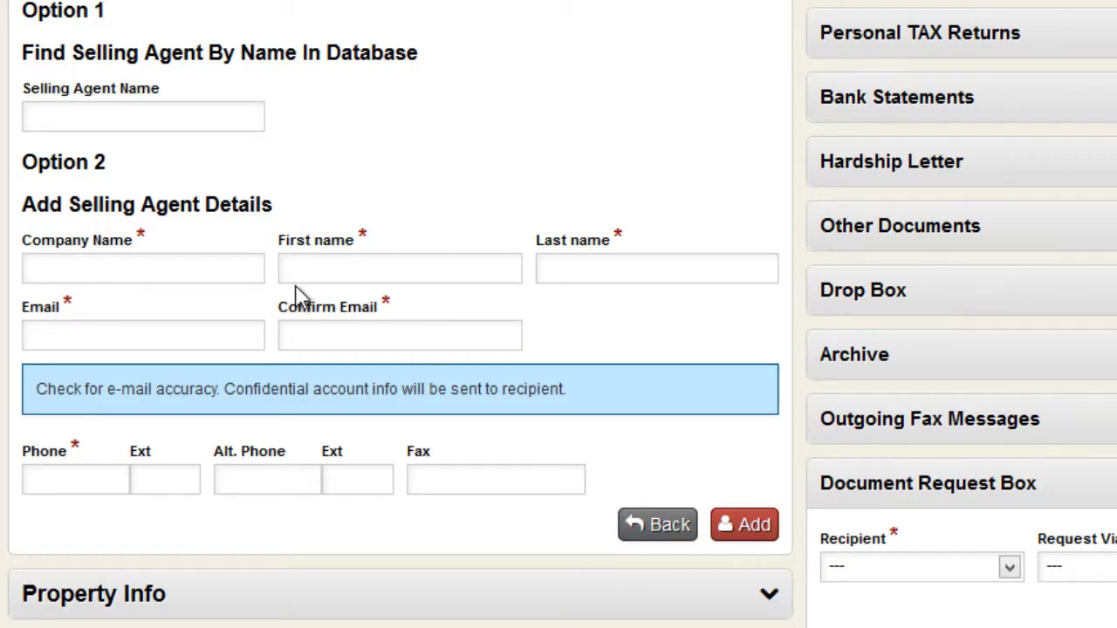
click(216, 119)
text(lina)
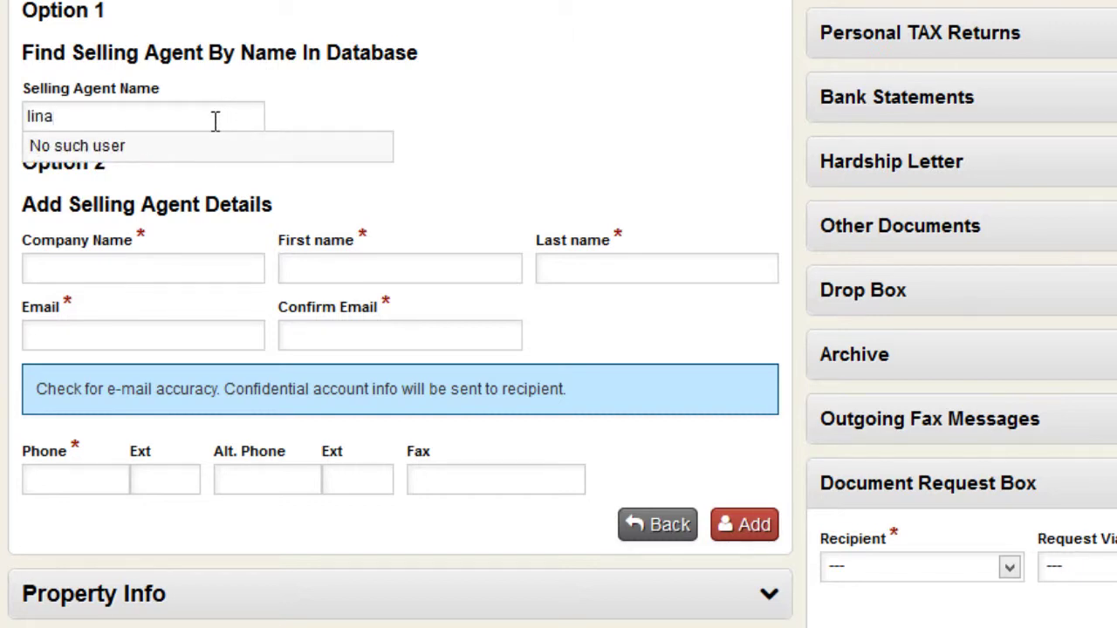
key(BackSpace)
key(BackSpace)
key(BackSpace)
key(BackSpace)
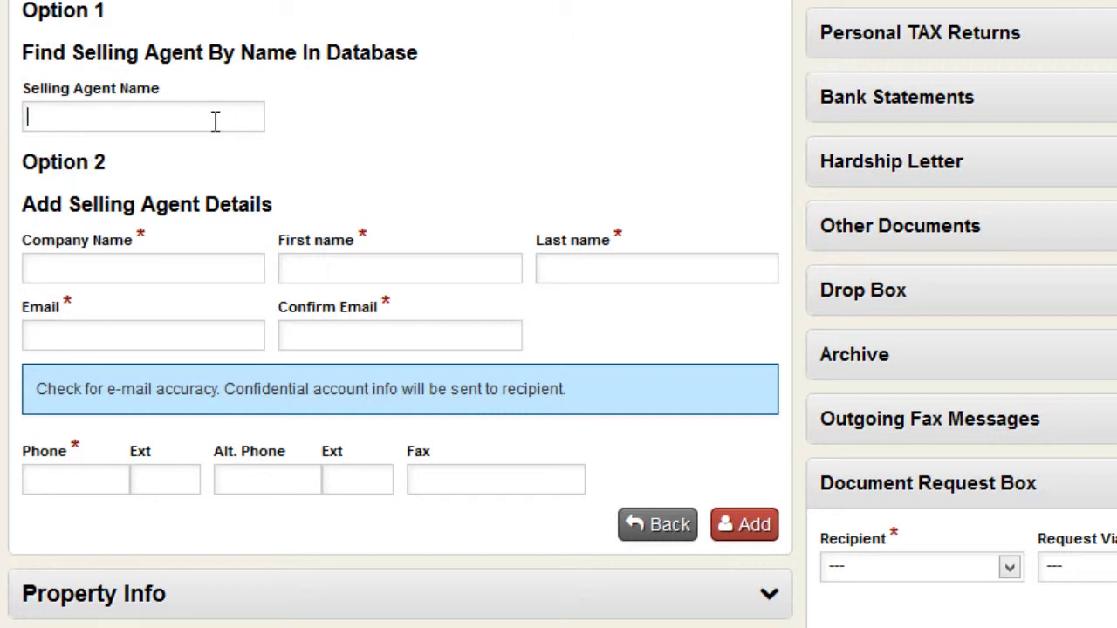
click(118, 268)
Close the add form and scroll through the Users sections down to Title/Escrow Company
scroll(740, 468, up, 10)
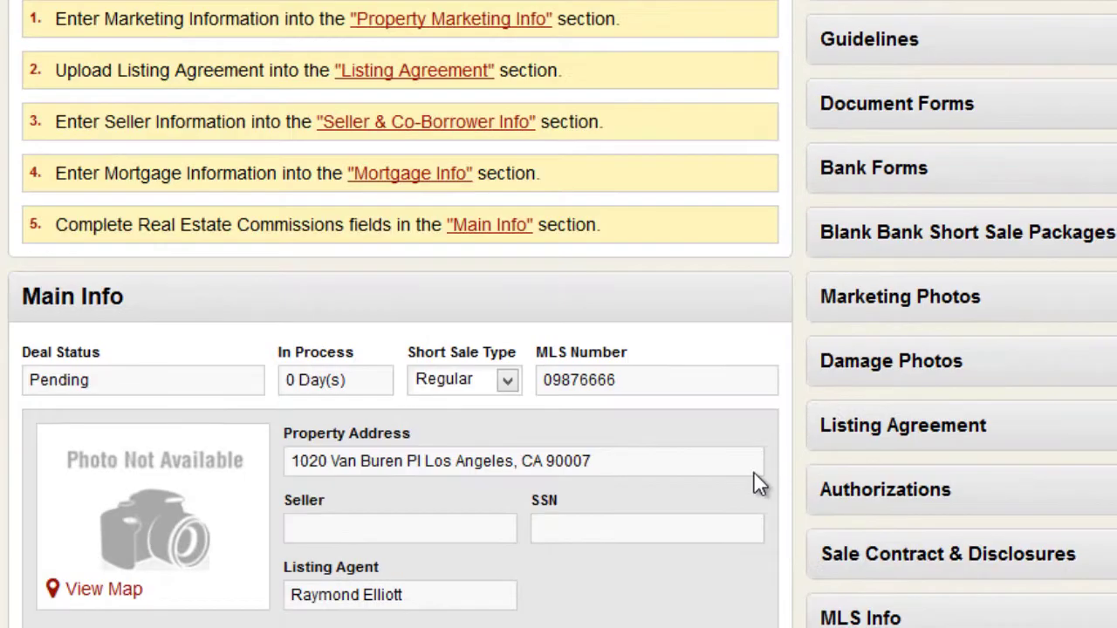
scroll(756, 481, down, 9)
scroll(885, 351, down, 3)
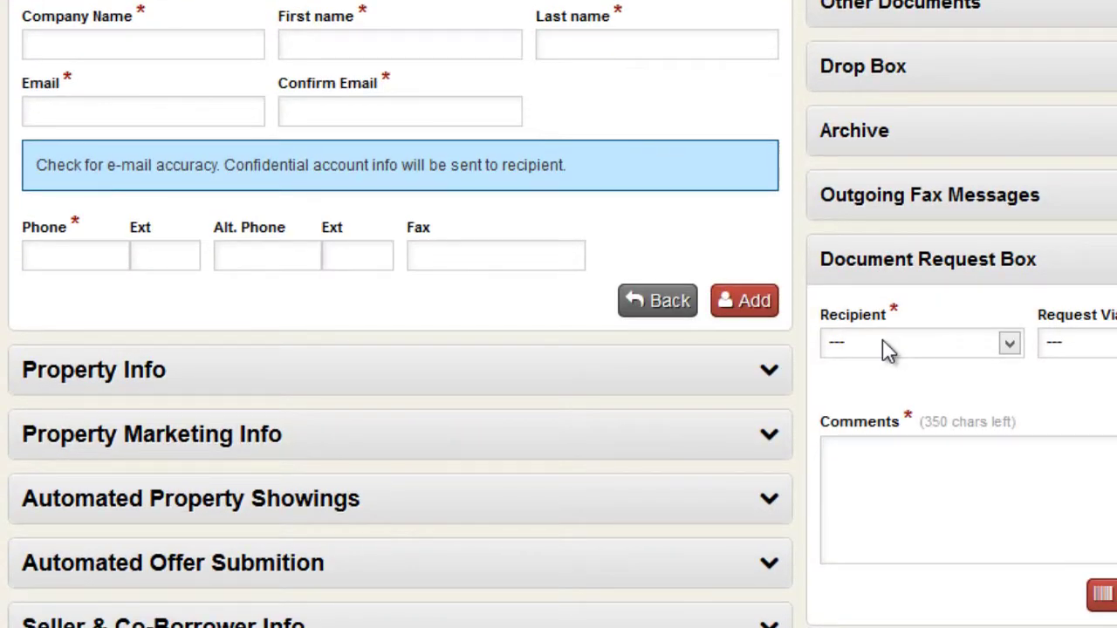
scroll(878, 344, up, 1)
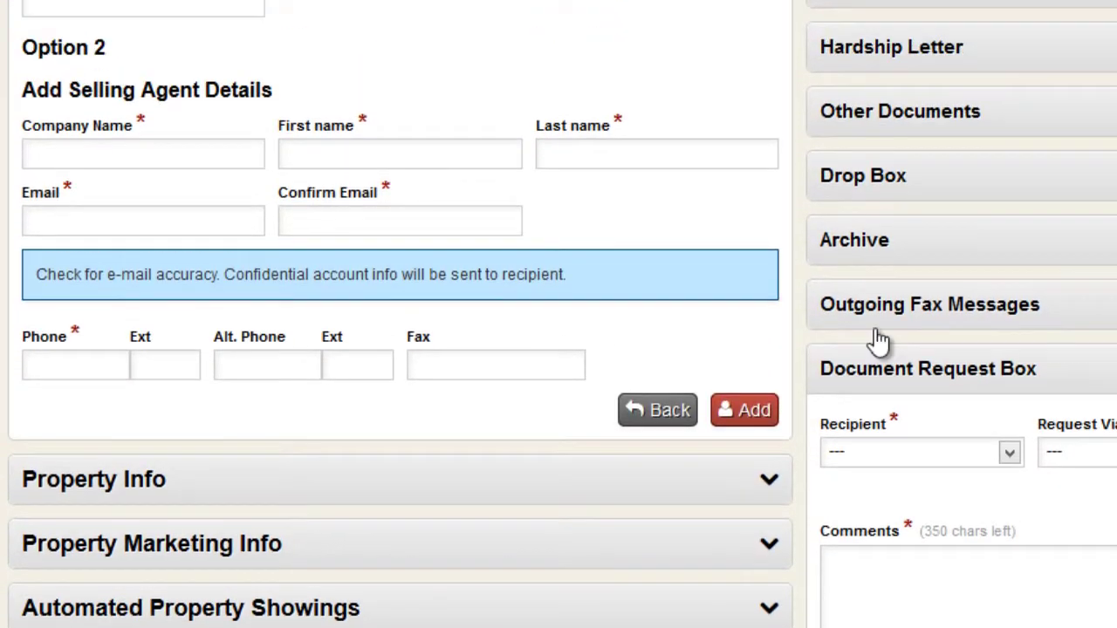
click(673, 412)
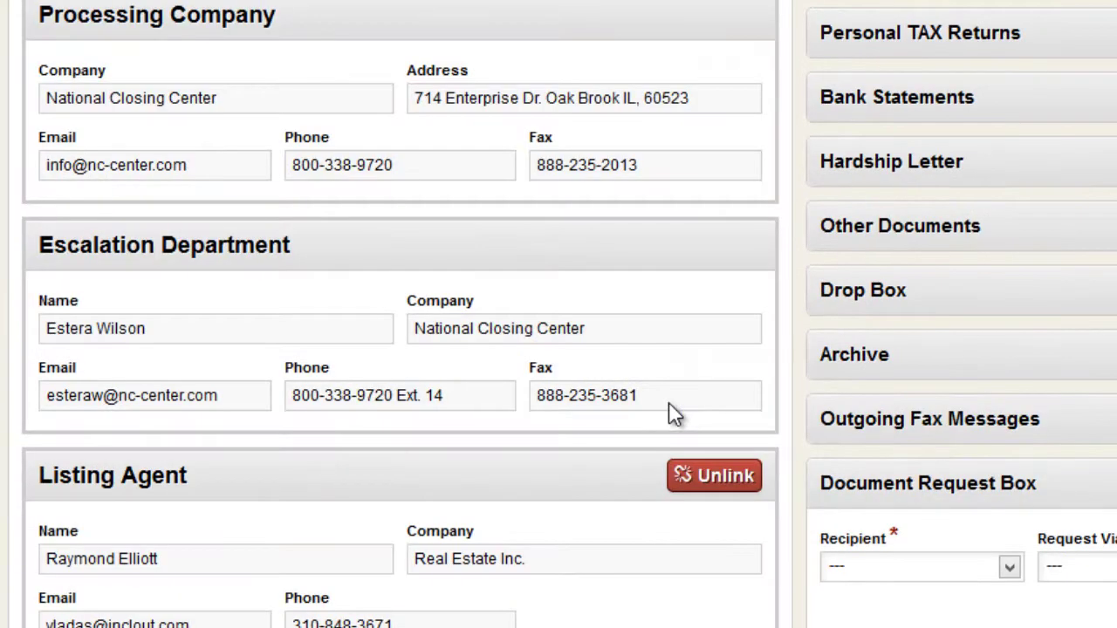
scroll(665, 403, down, 1)
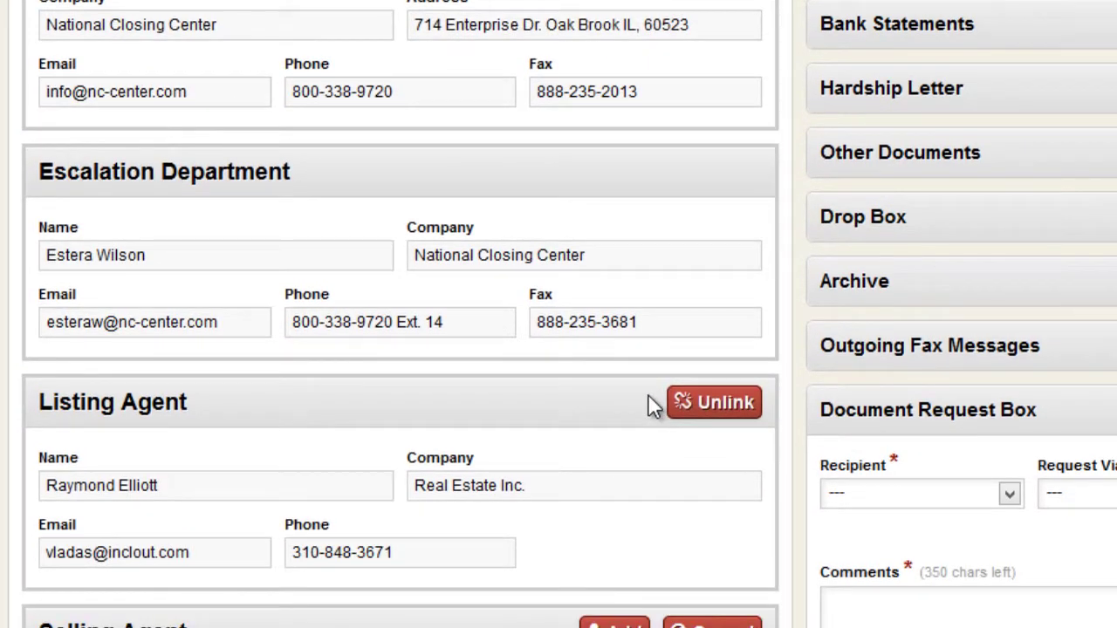
scroll(523, 408, down, 1)
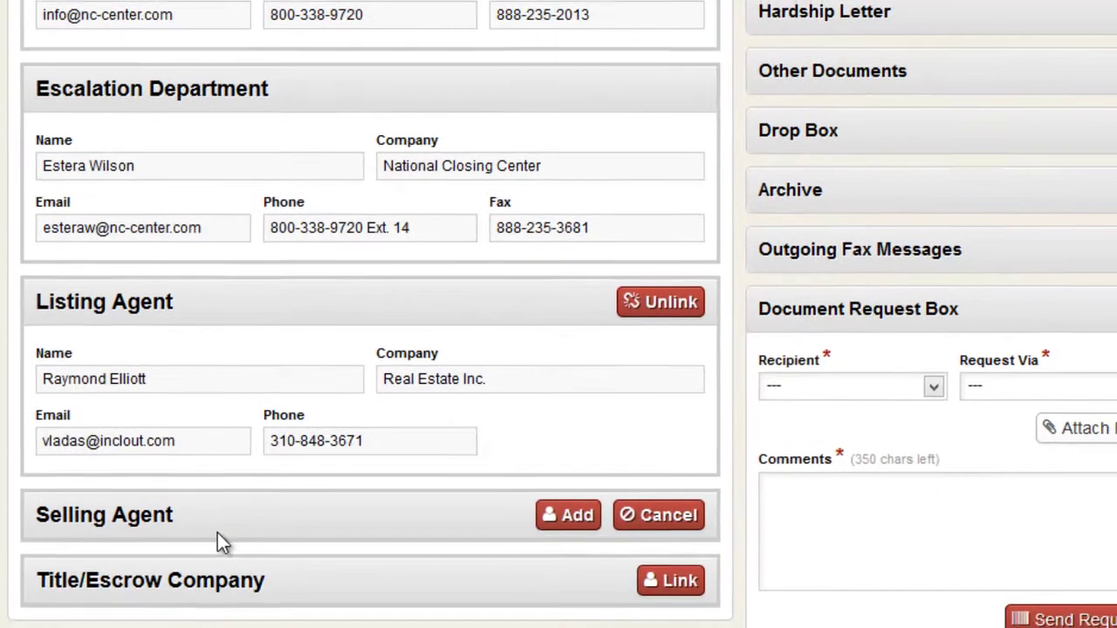
scroll(220, 525, down, 3)
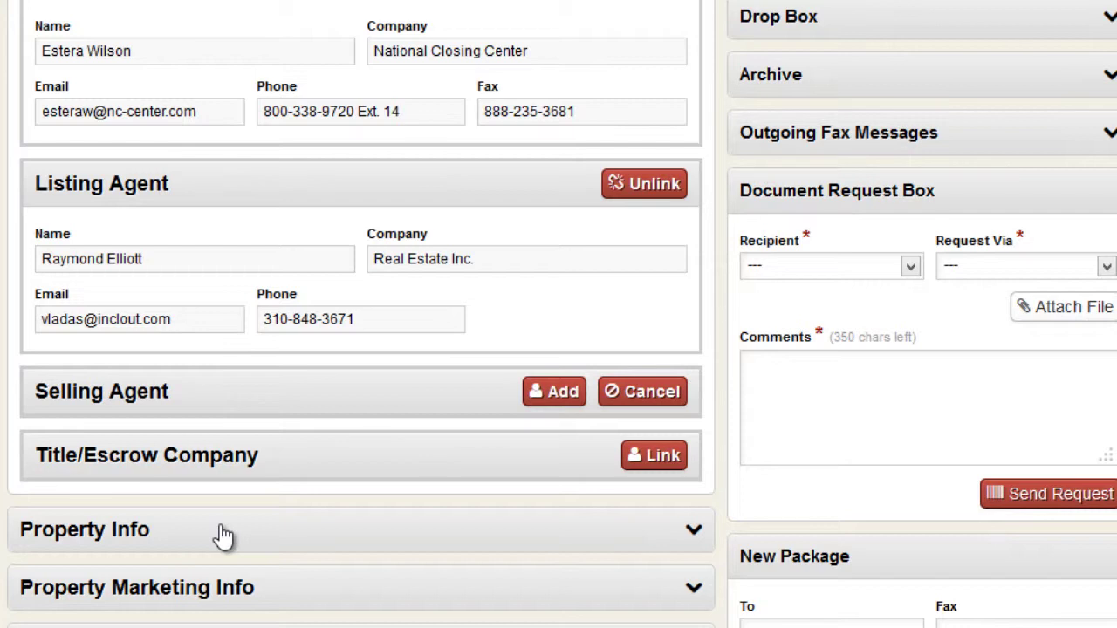